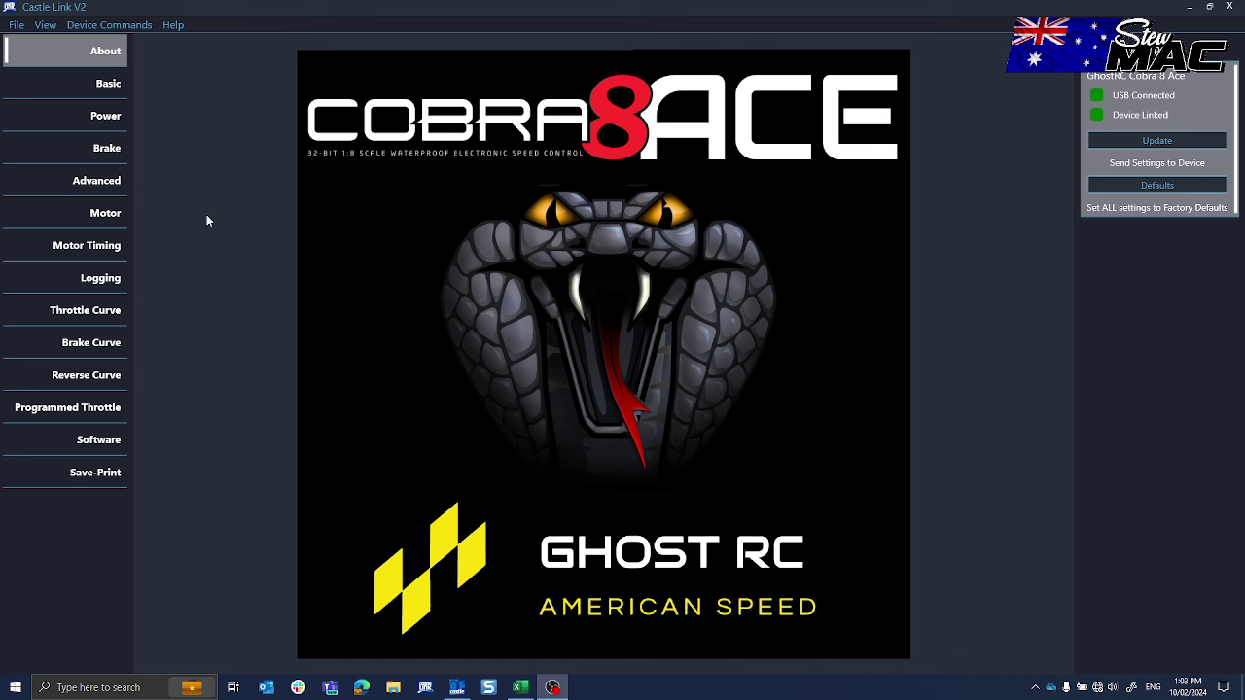
- Open the motor settings and read the help description for the RPM Limit setting
left_click(105, 213)
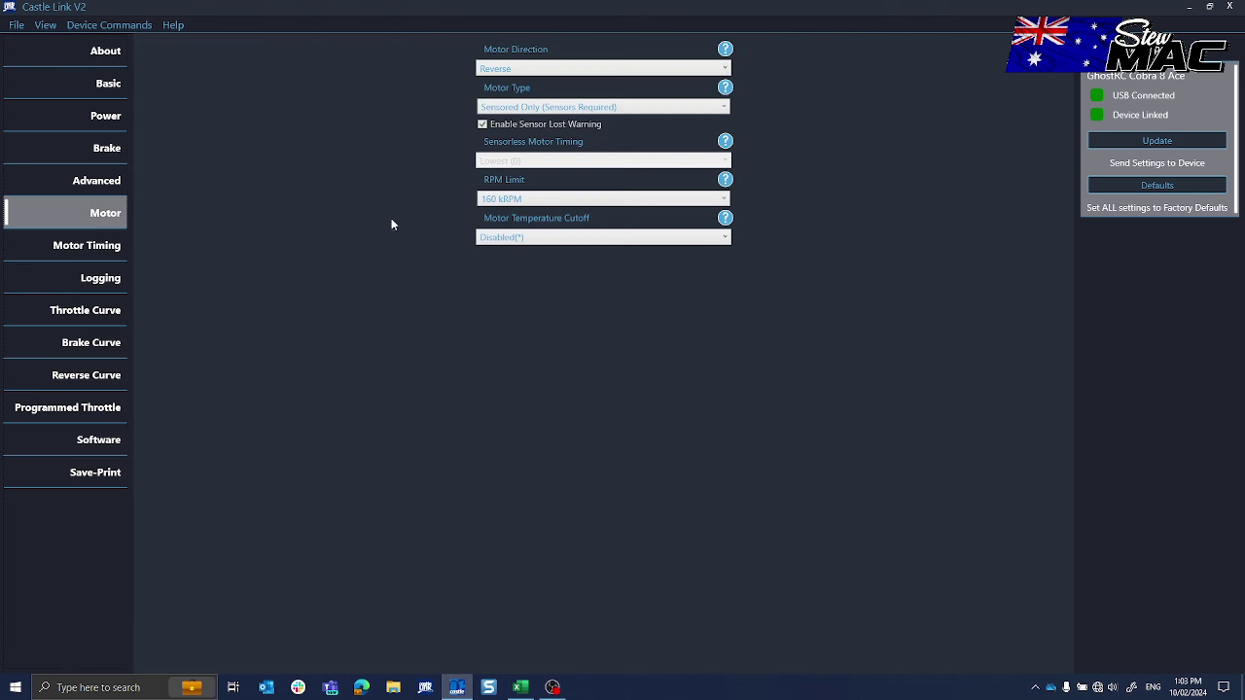
left_click(724, 180)
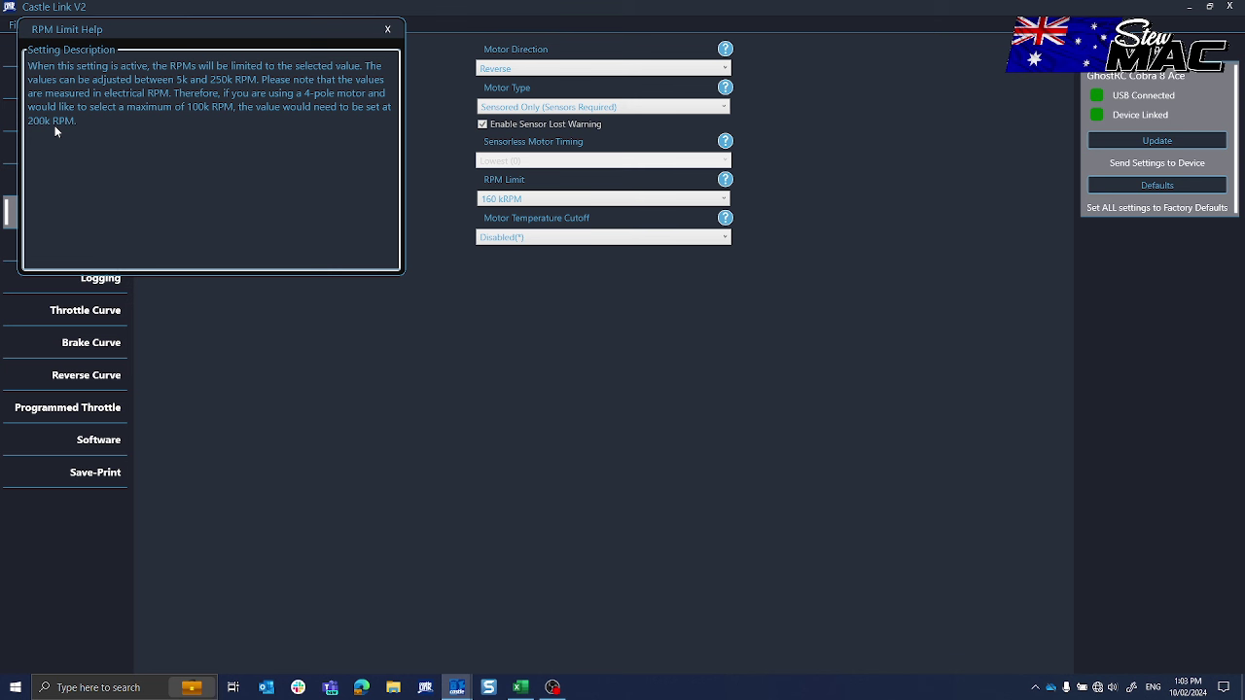
left_click(388, 30)
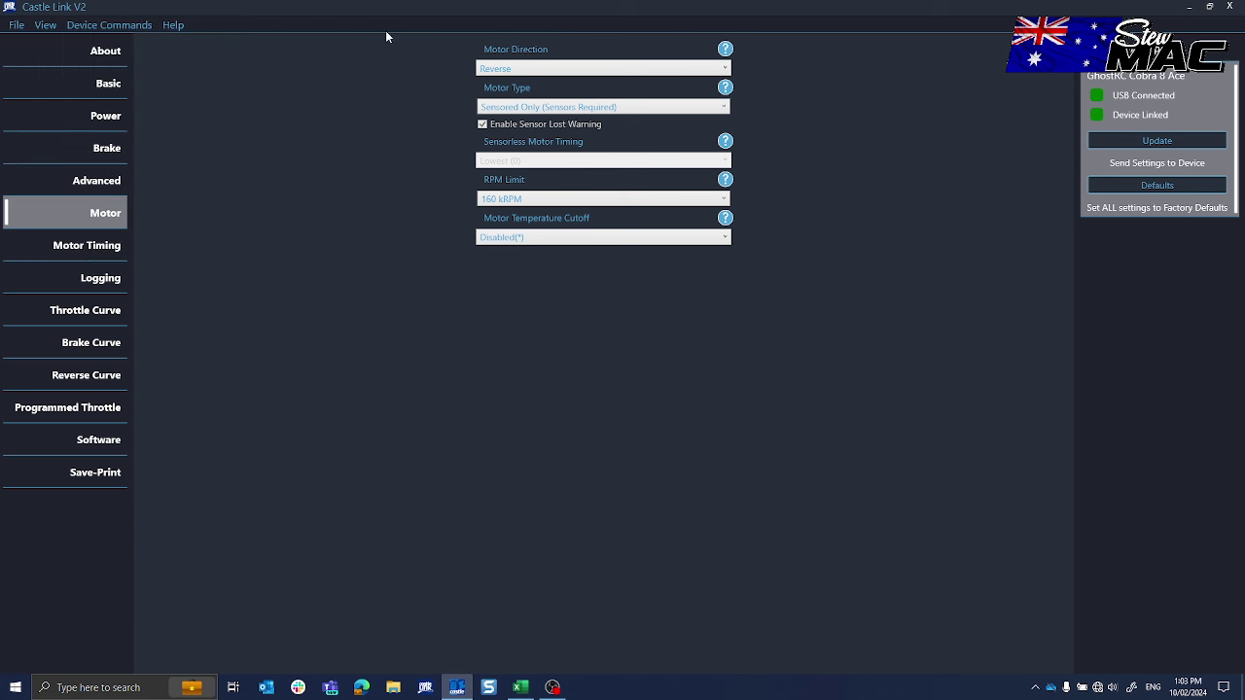
- Set the motor's RPM limit to 60 kRPM and send the settings to the speed controller
left_click(571, 200)
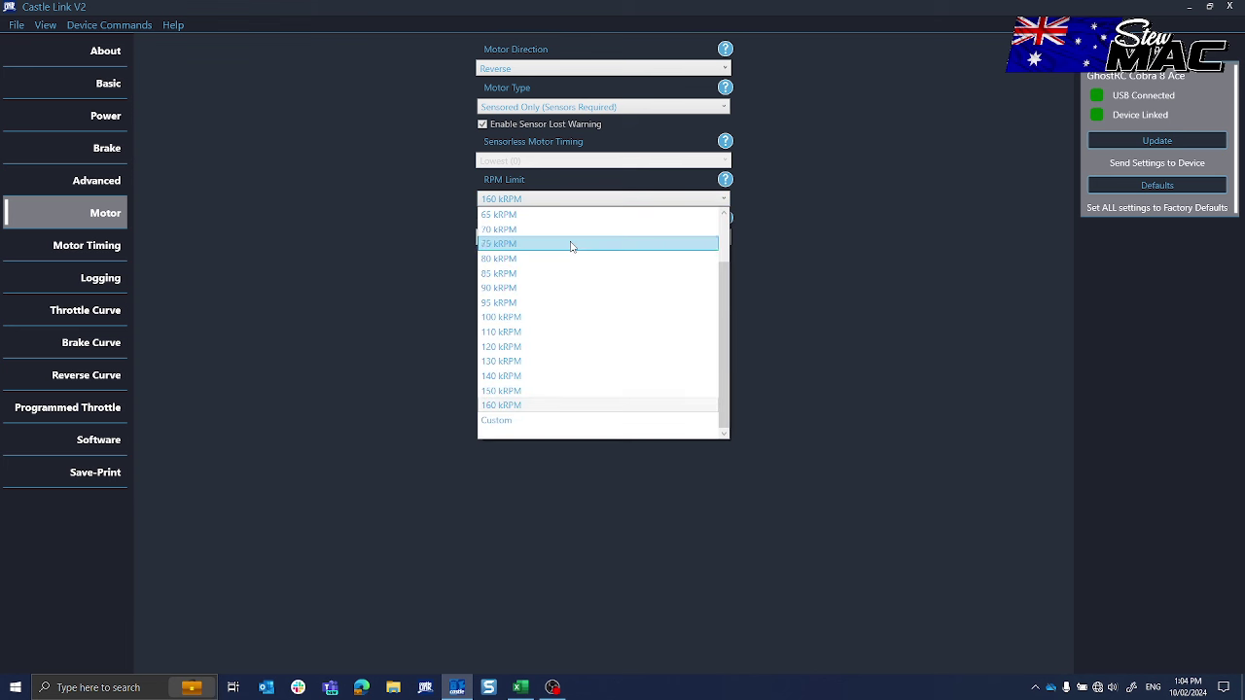
scroll(572, 245, "up", 2)
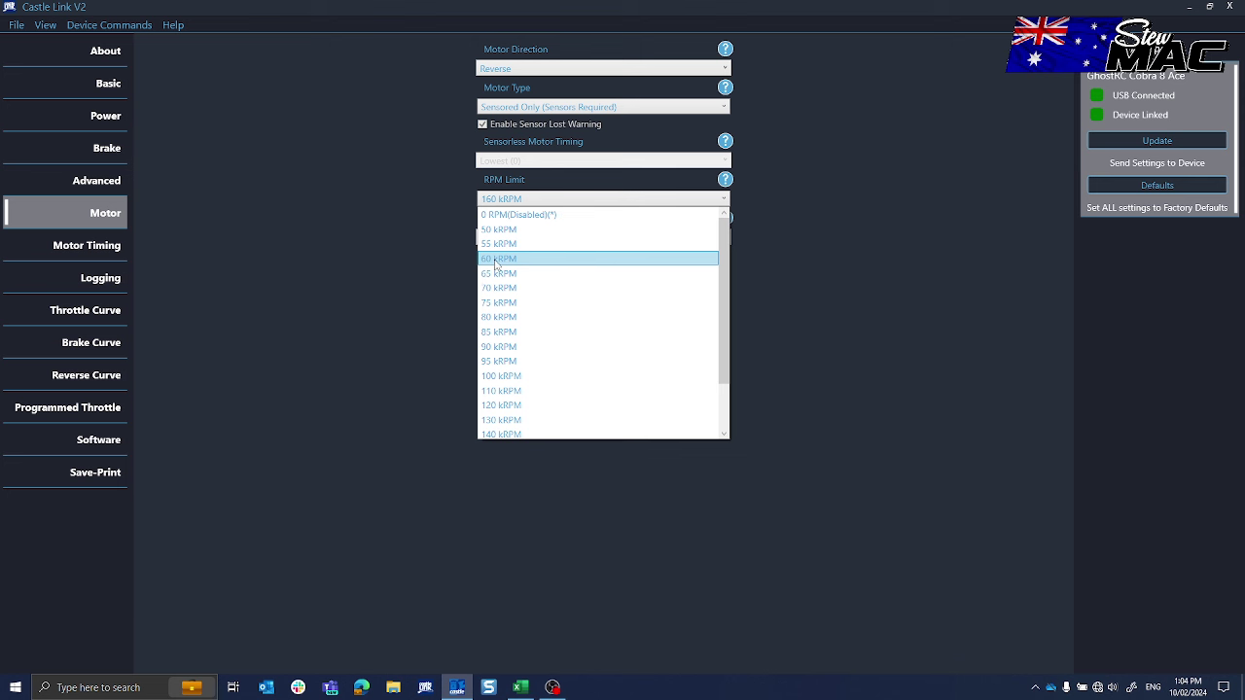
left_click(537, 263)
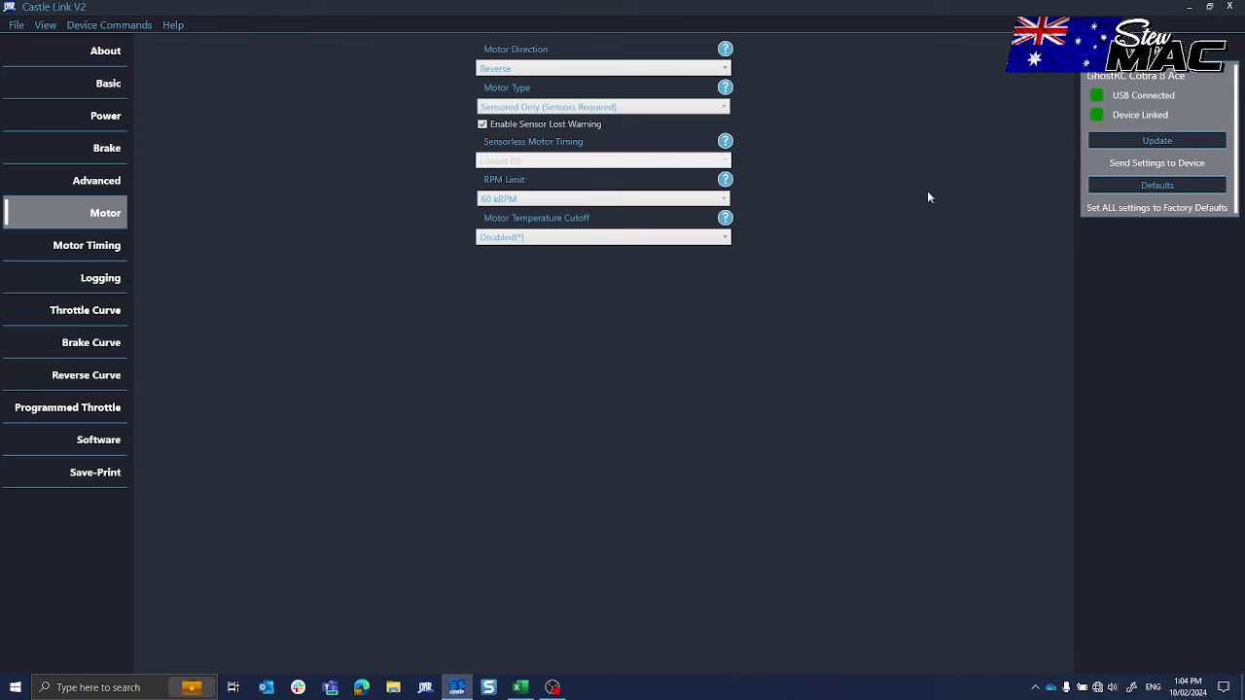
left_click(1149, 143)
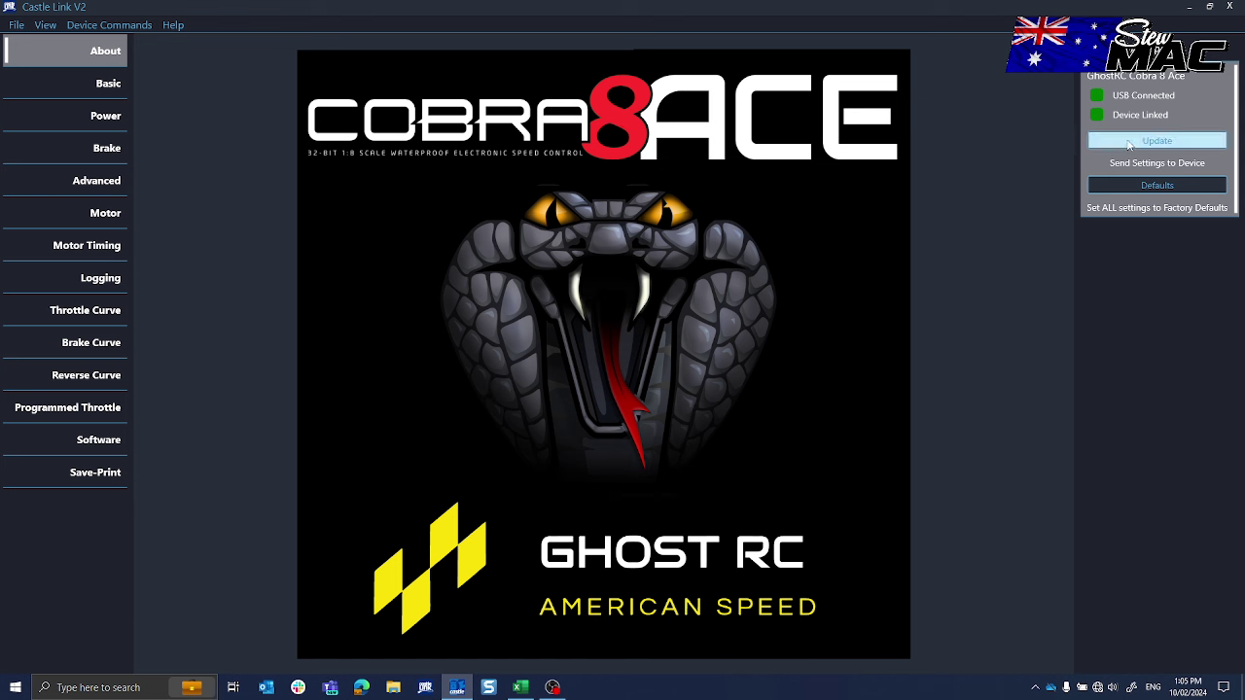
- Download the logged data for Session 94 from the speed controller
left_click(99, 280)
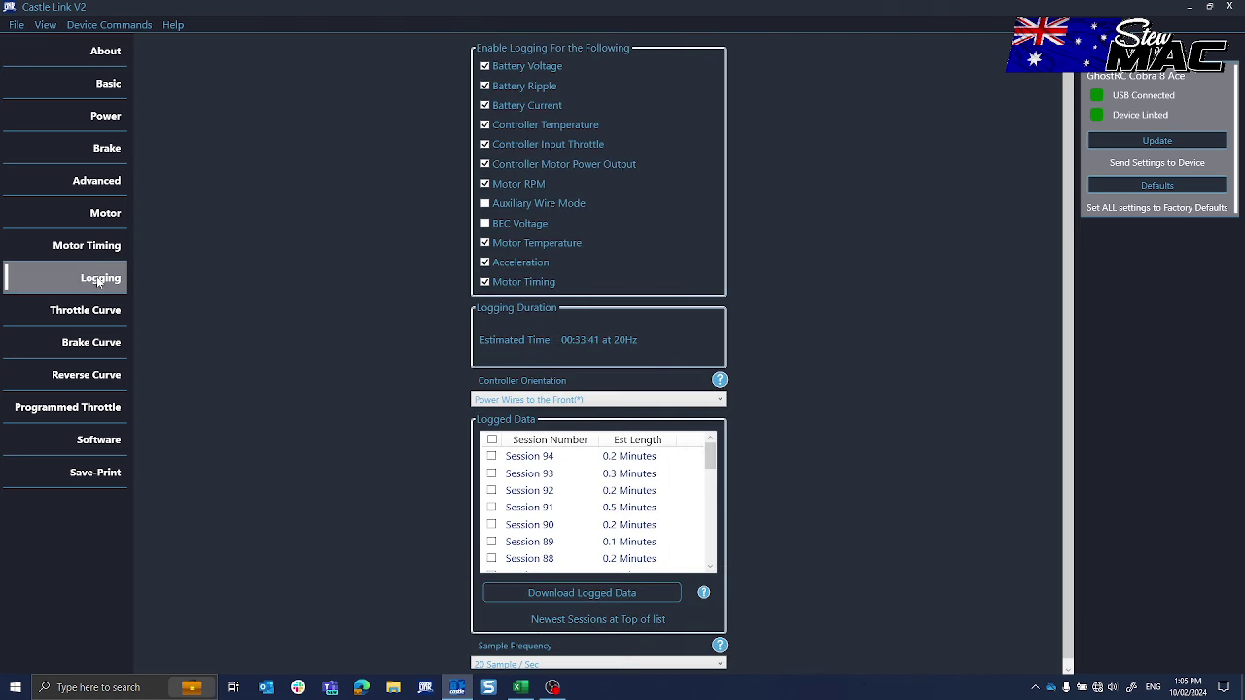
left_click(491, 457)
left_click(562, 593)
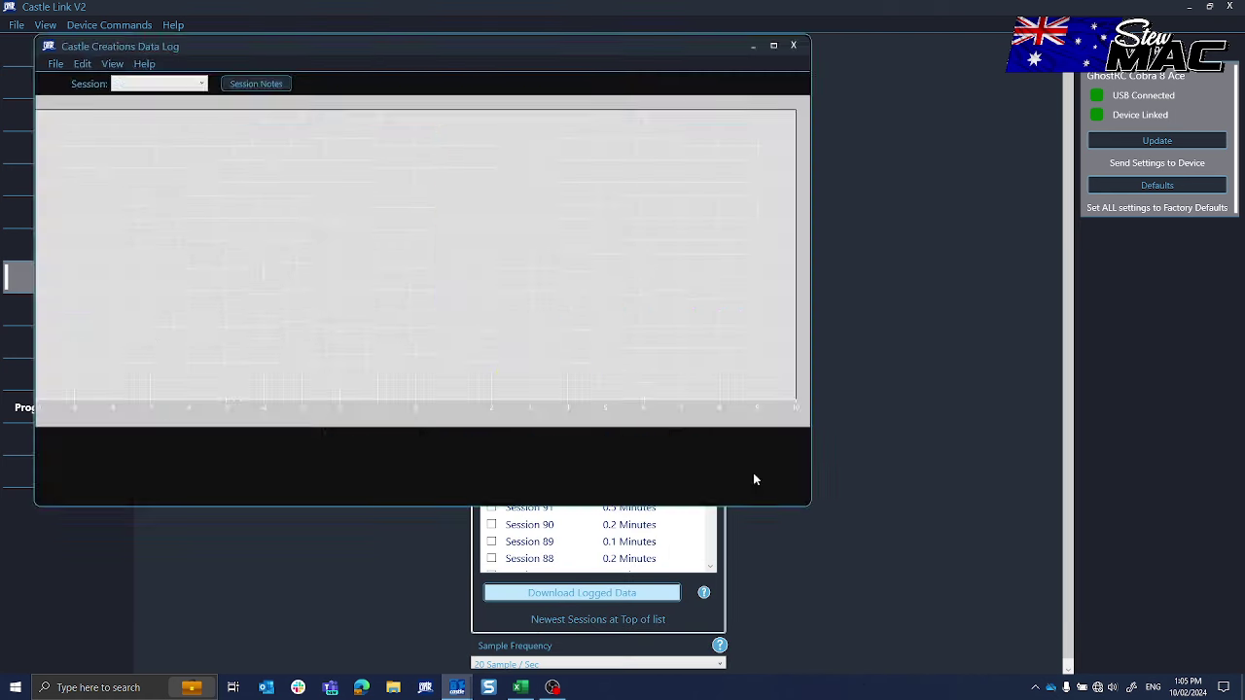
- Hide every trace in the data log graph except Motor RPM, Throttle and Power Out
left_click(44, 657)
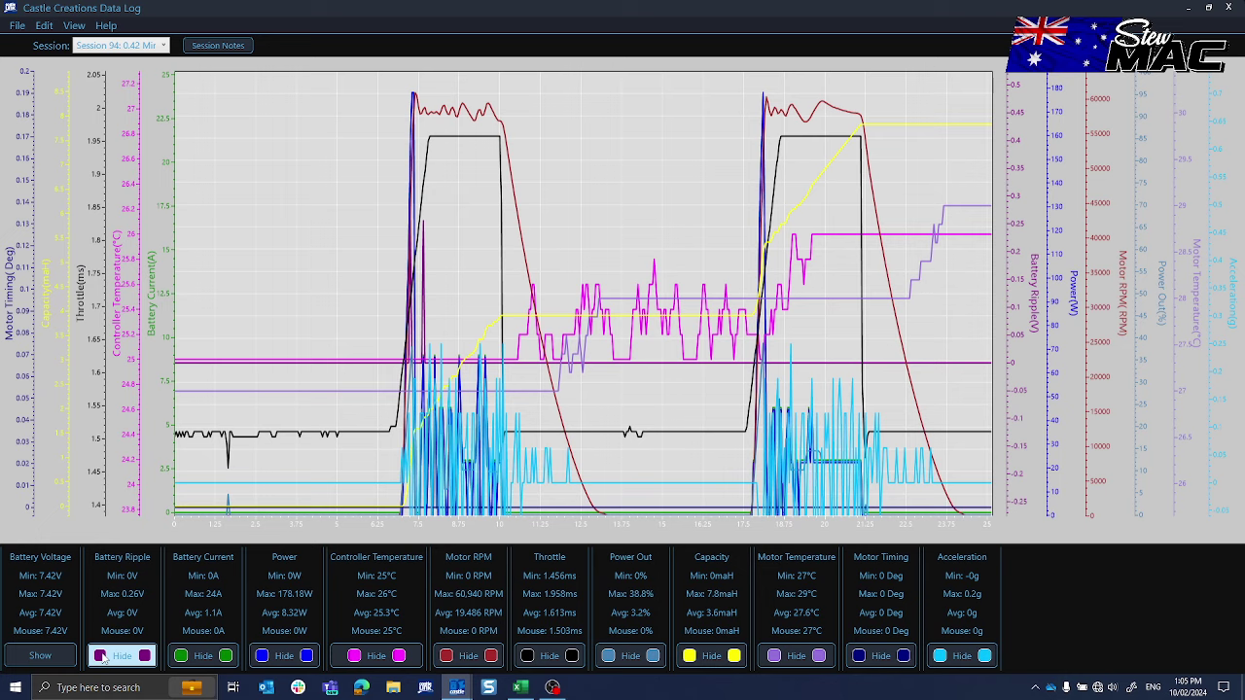
left_click(121, 655)
left_click(203, 656)
left_click(297, 657)
left_click(379, 656)
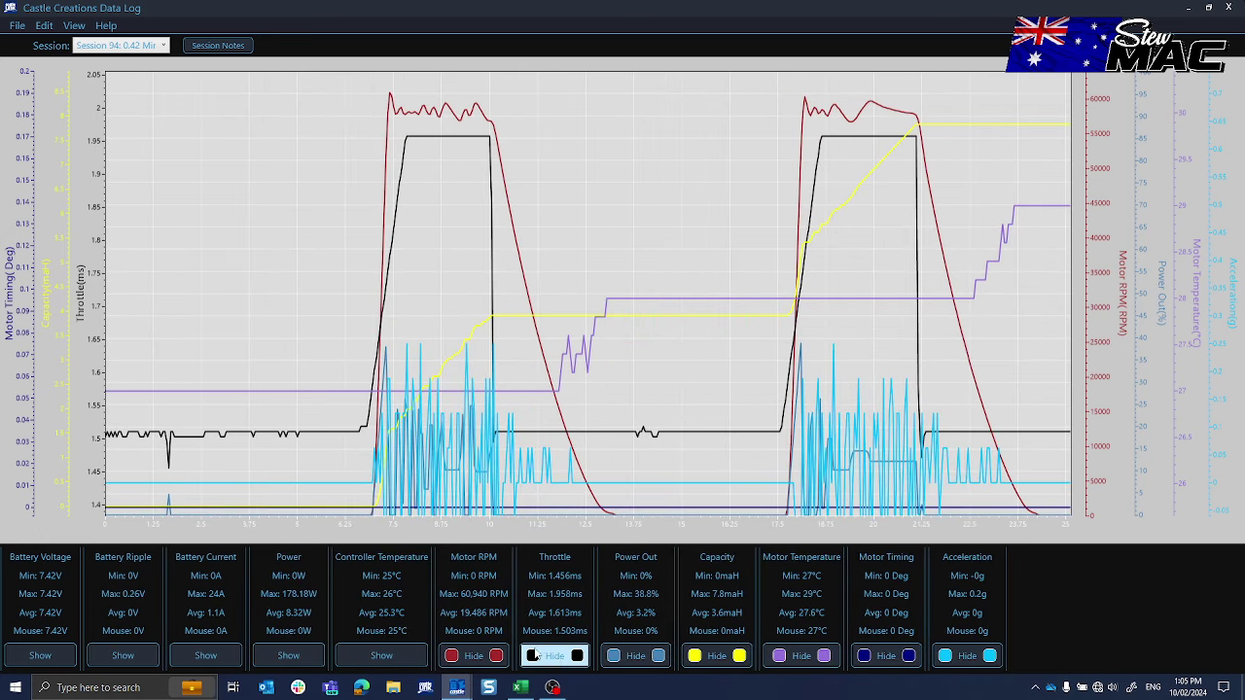
left_click(717, 657)
left_click(802, 656)
left_click(887, 656)
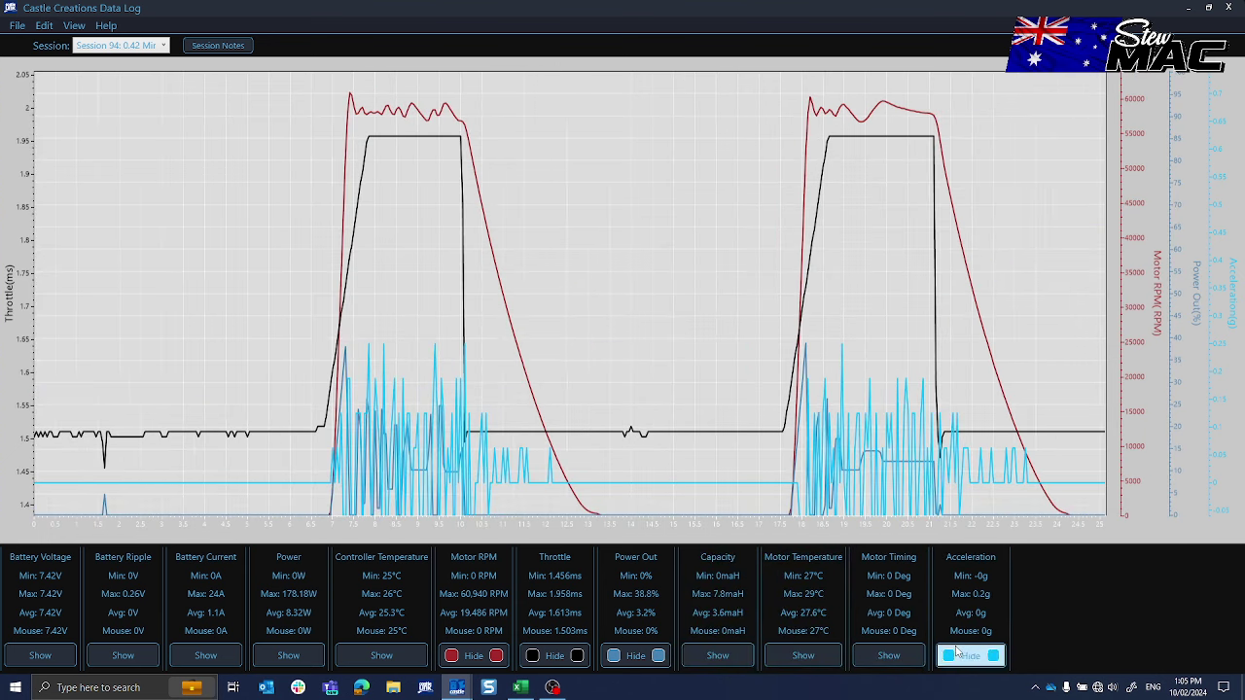
left_click(967, 656)
- Set the number of magnetic poles in the motor to 4 in the log's motor and gearing information
scroll(411, 278, "up", 5)
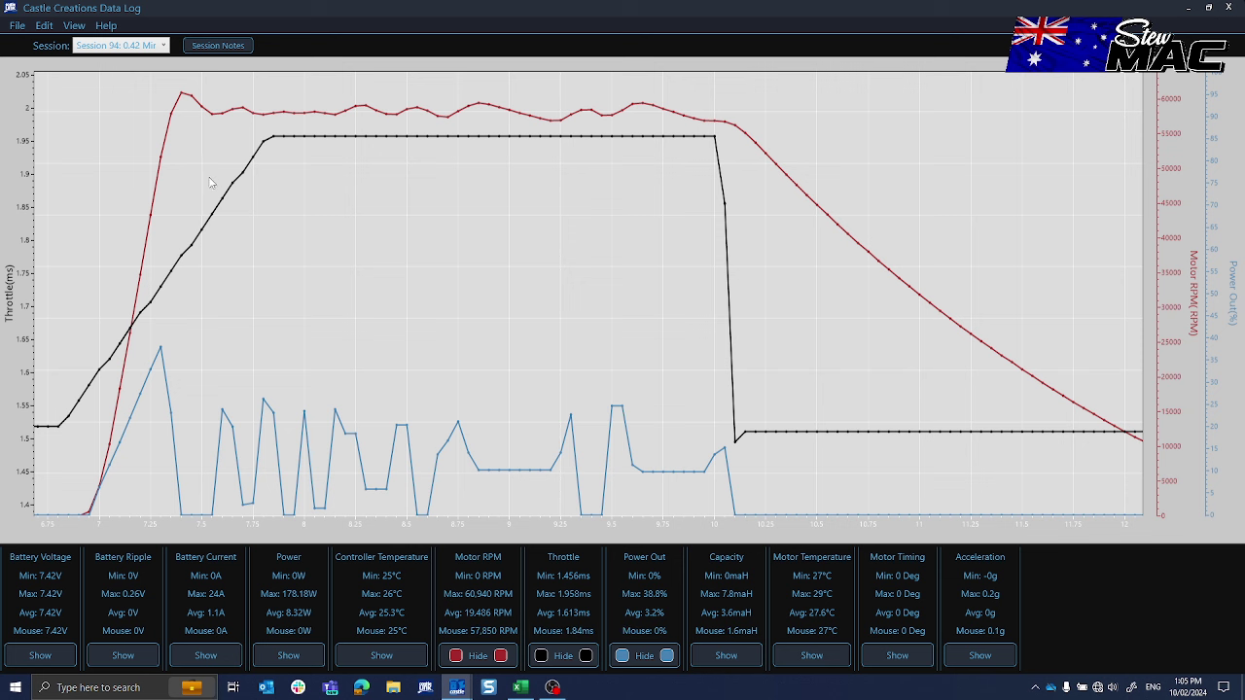
left_click(75, 27)
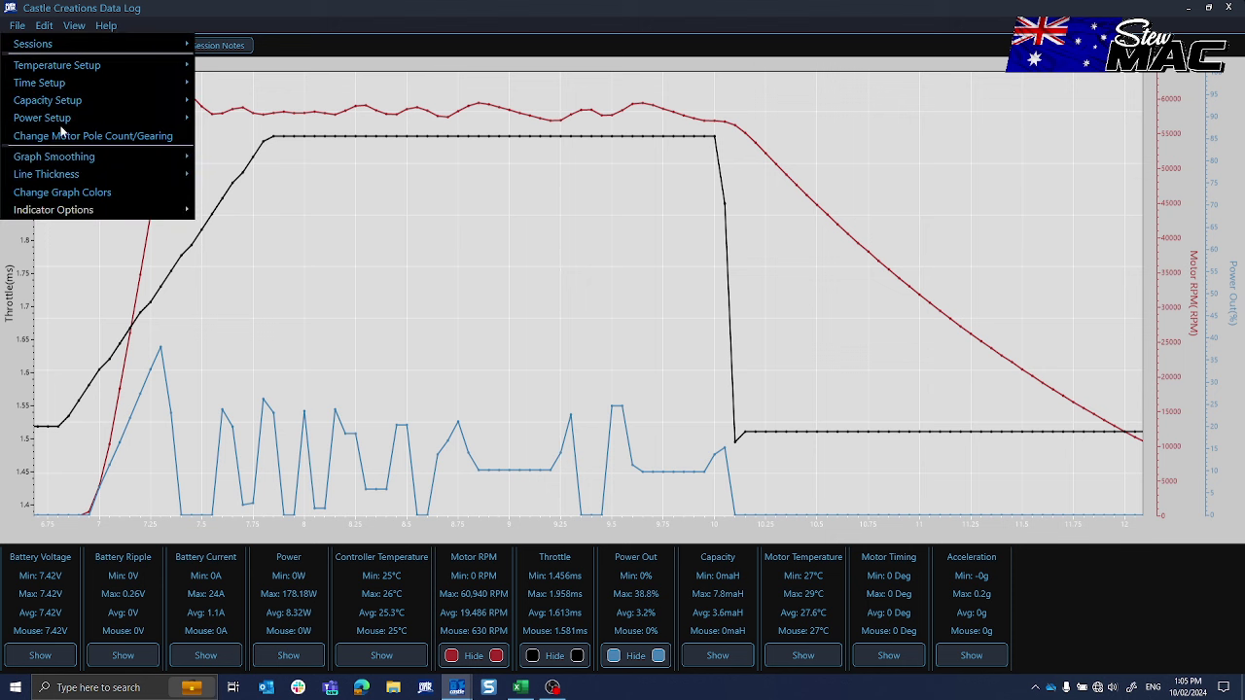
left_click(62, 137)
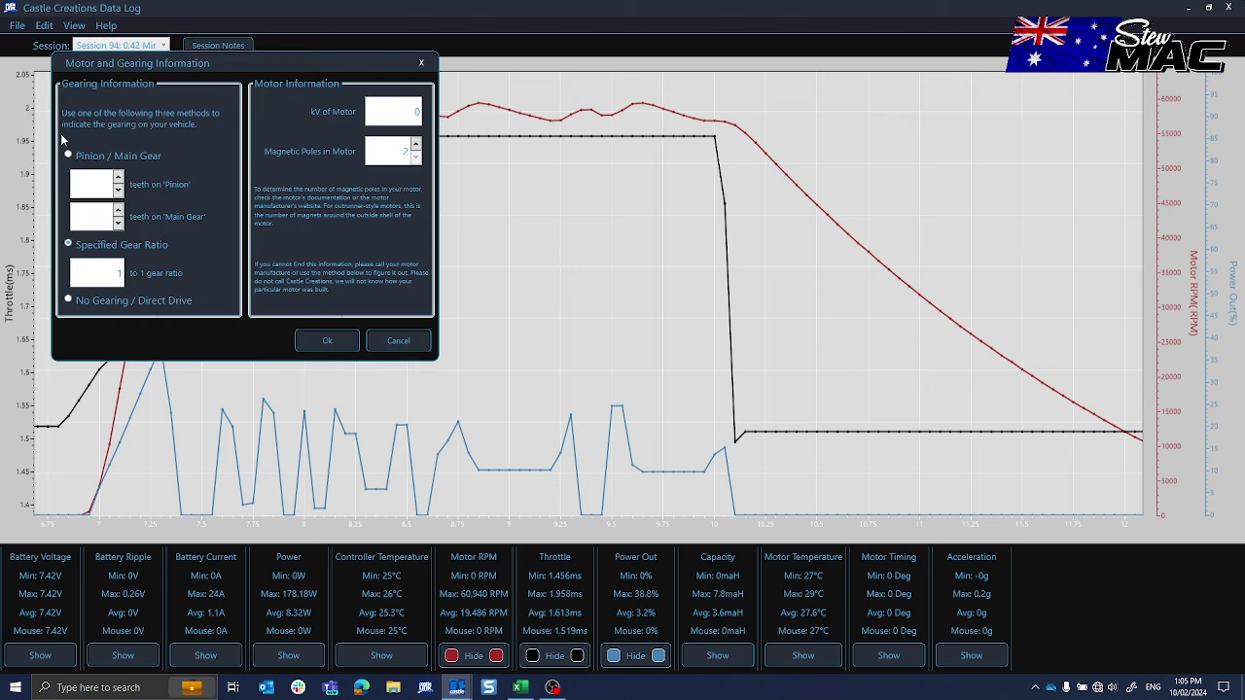
left_click(416, 144)
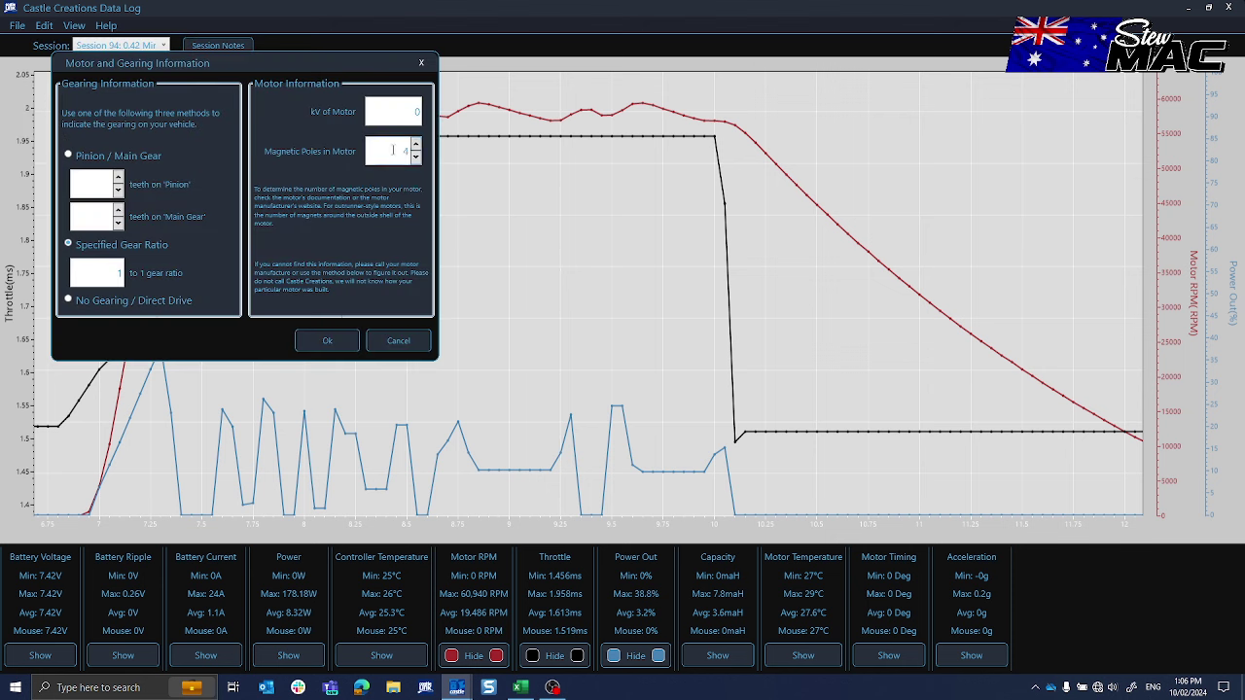
left_click(327, 340)
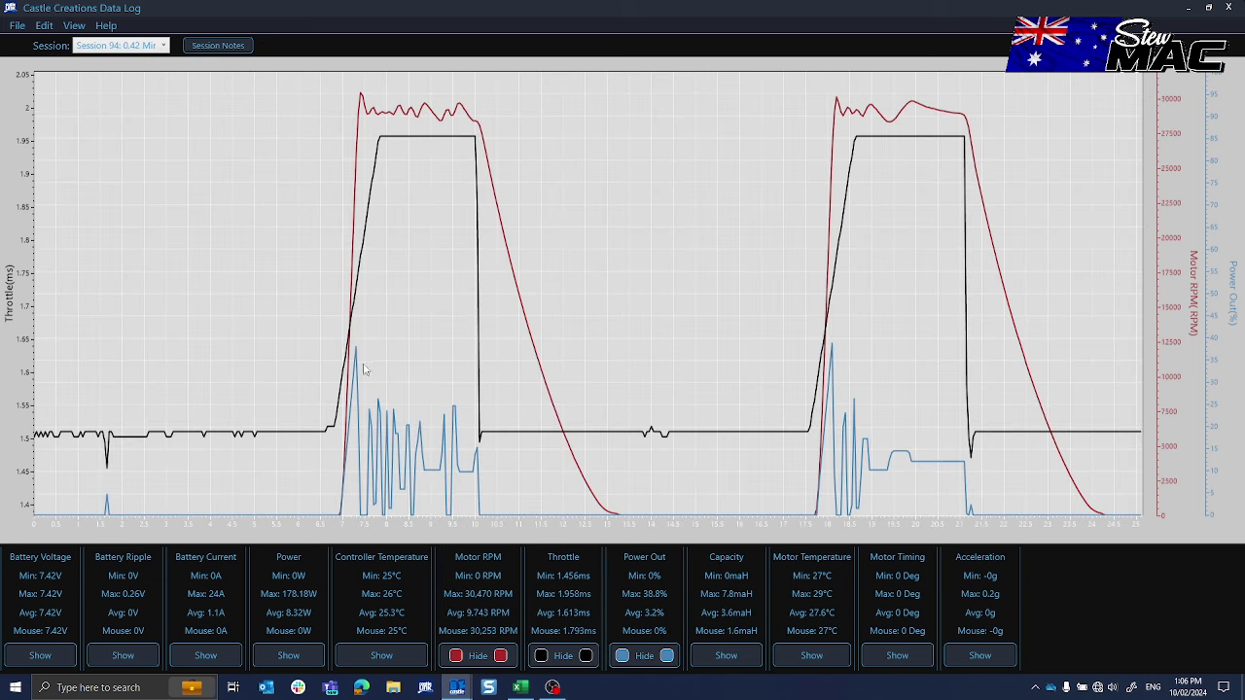
- Examine the motor RPM during the first throttle run in the log, and minimize the data log window
scroll(356, 362, "up", 3)
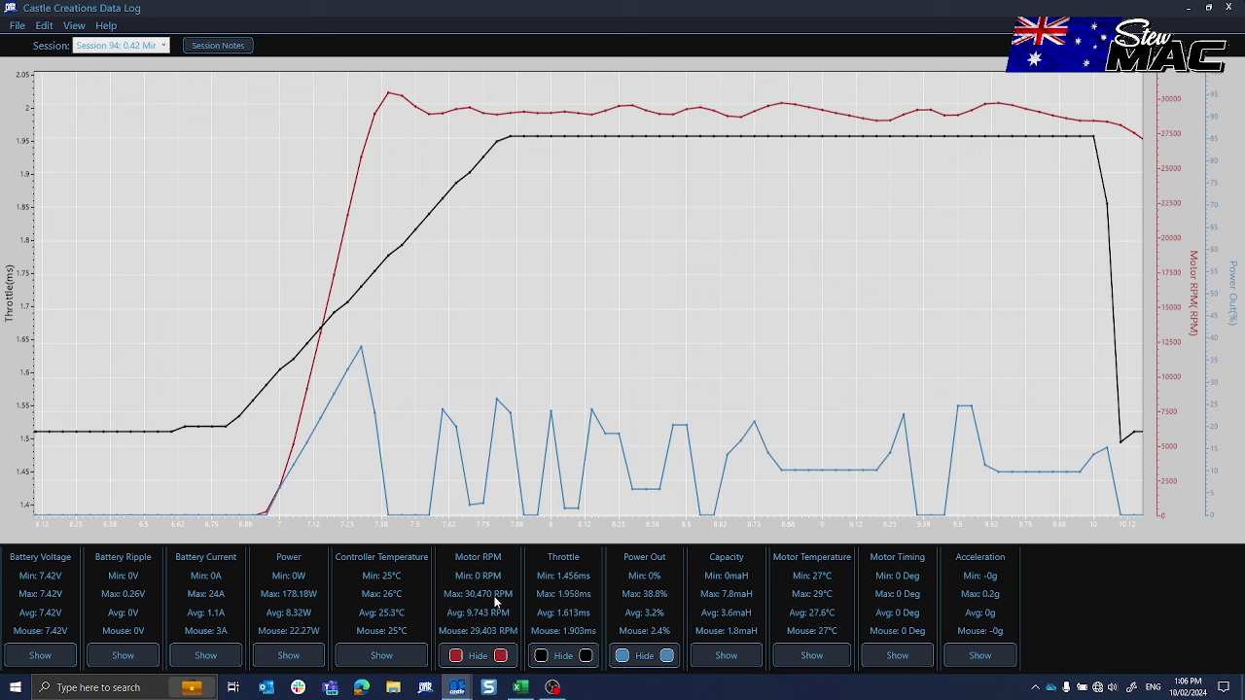
scroll(550, 301, "down", 1)
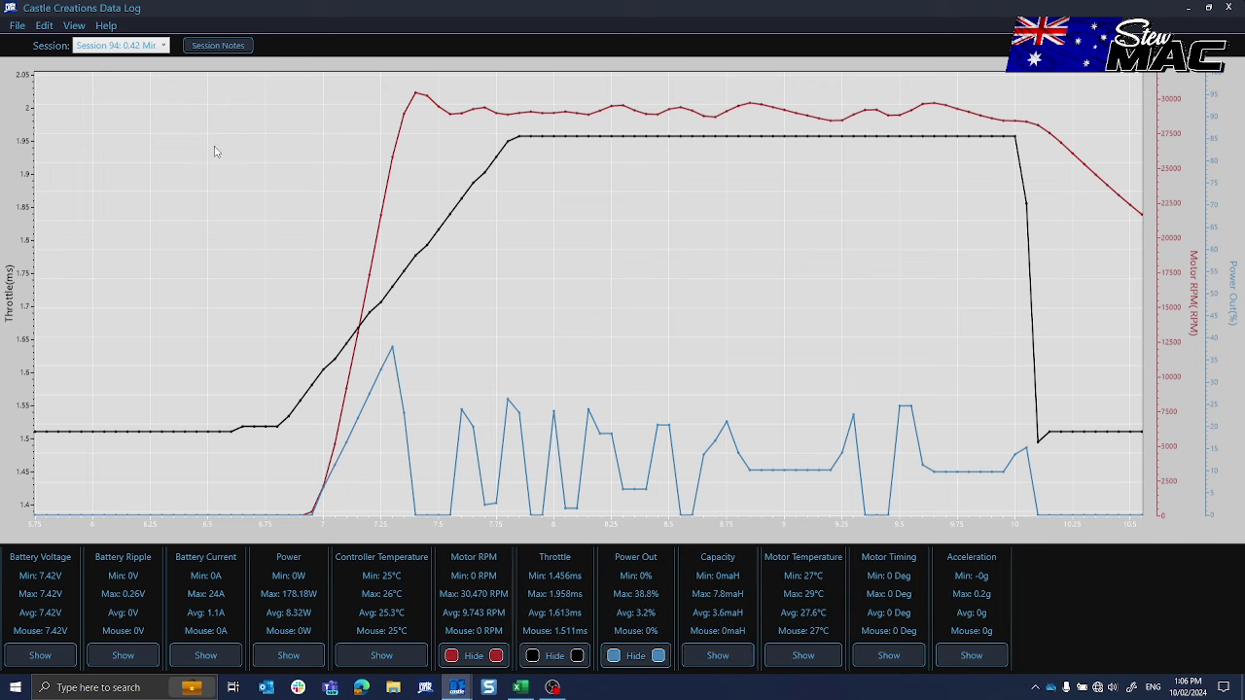
left_click(1188, 8)
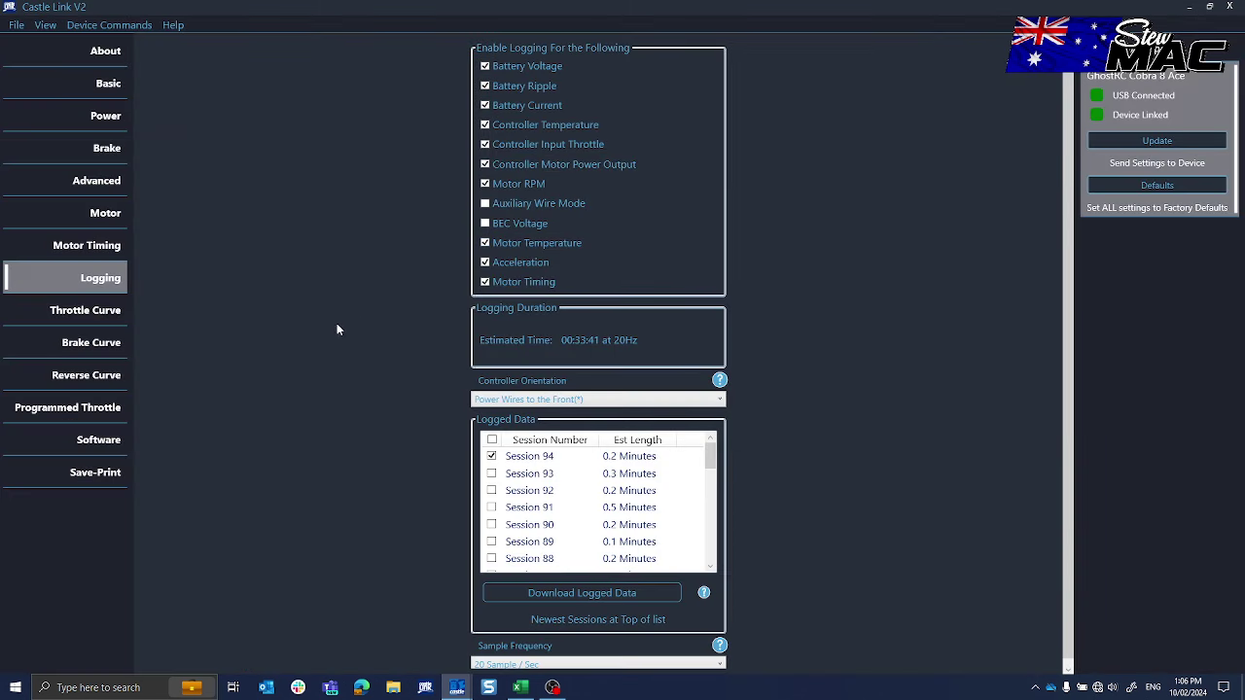
- Choose a different RPM limit in the motor settings and send the settings to the speed controller
left_click(115, 185)
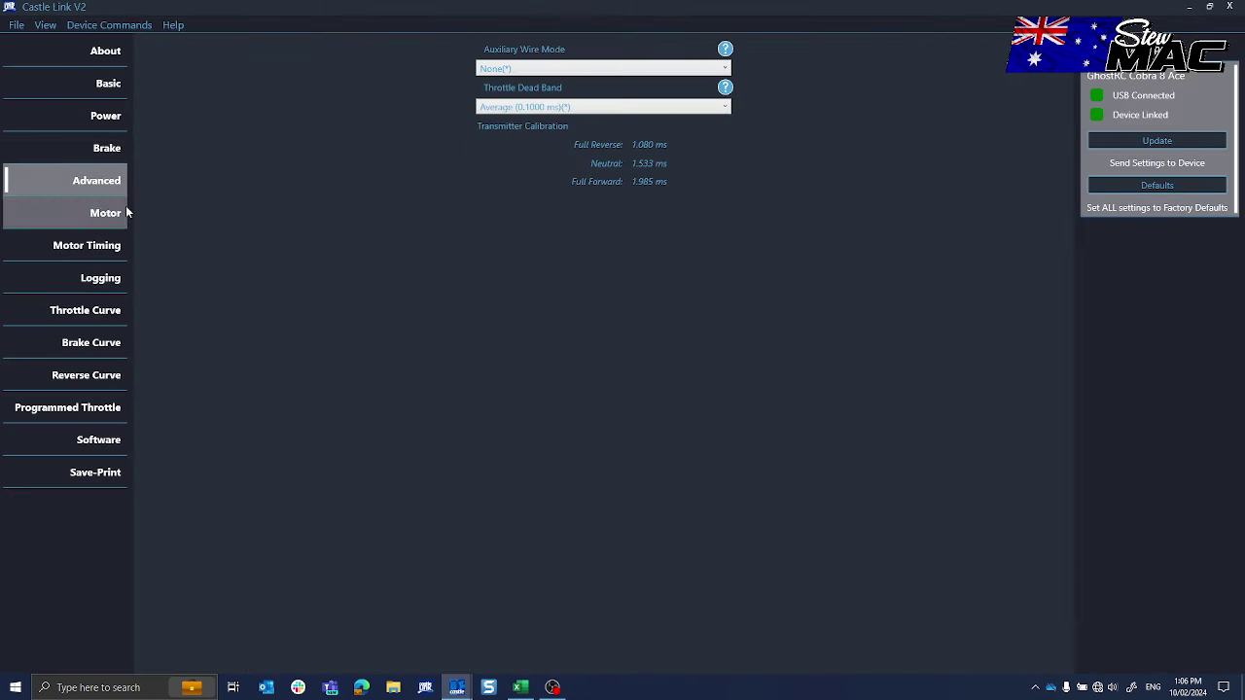
left_click(103, 213)
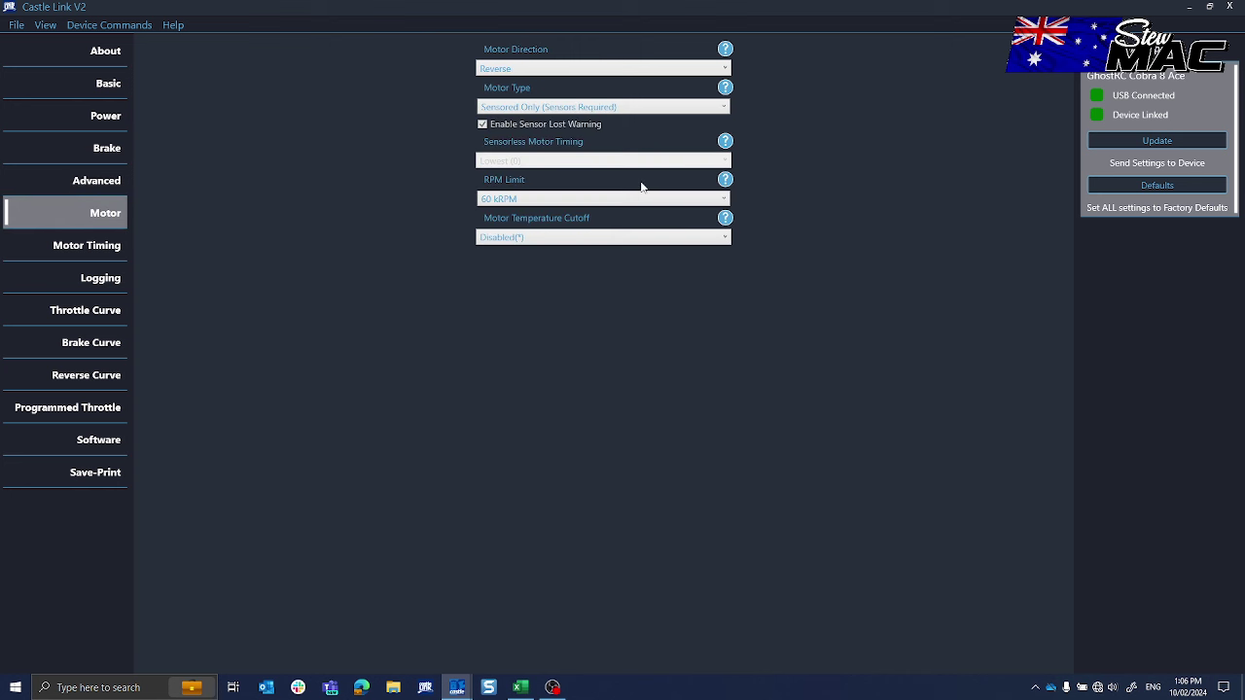
left_click(724, 203)
left_click(607, 420)
left_click(1163, 162)
left_click(102, 59)
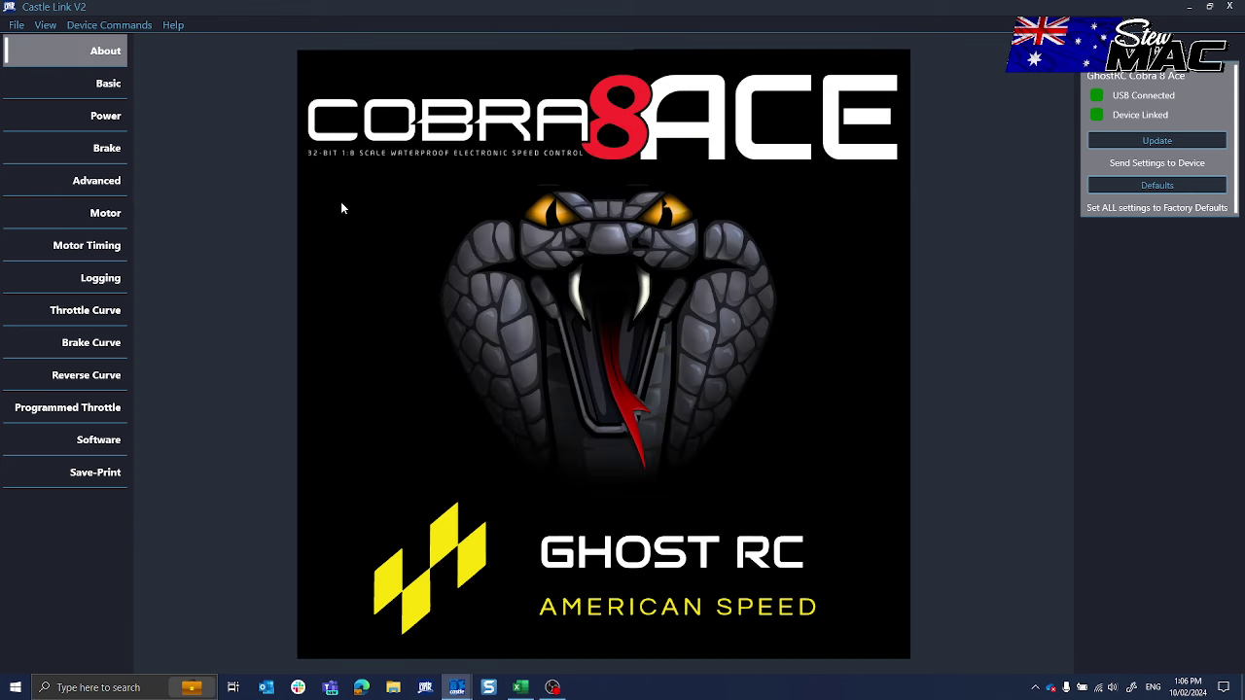